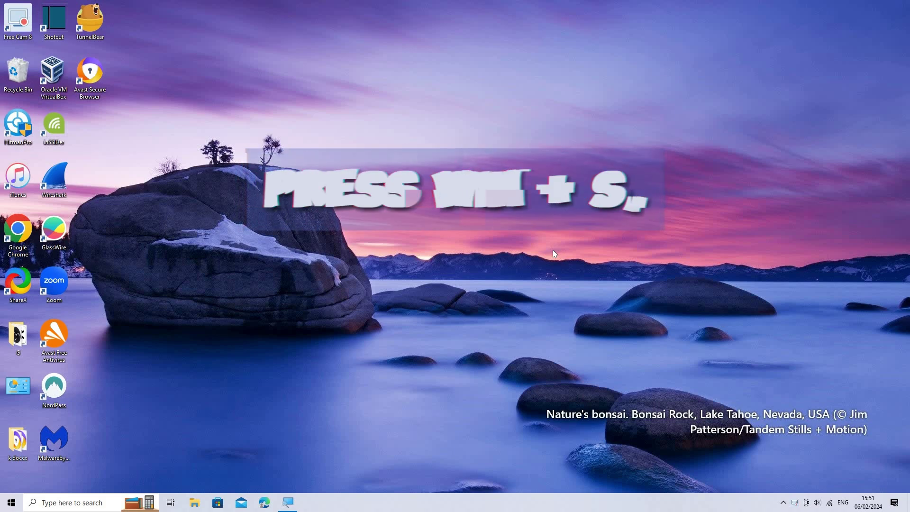
Search Windows for 'windows defender firewall' and launch the Windows Defender Firewall control panel.
key(super+s)
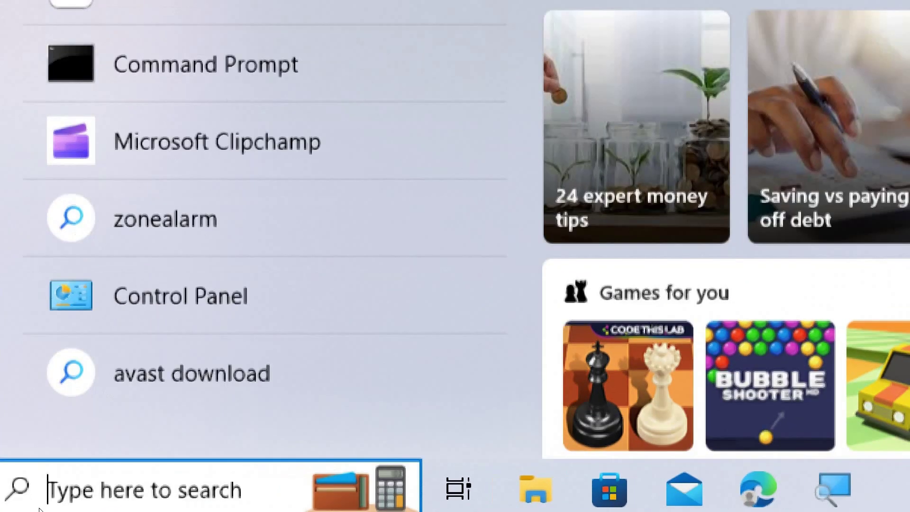
text(windo)
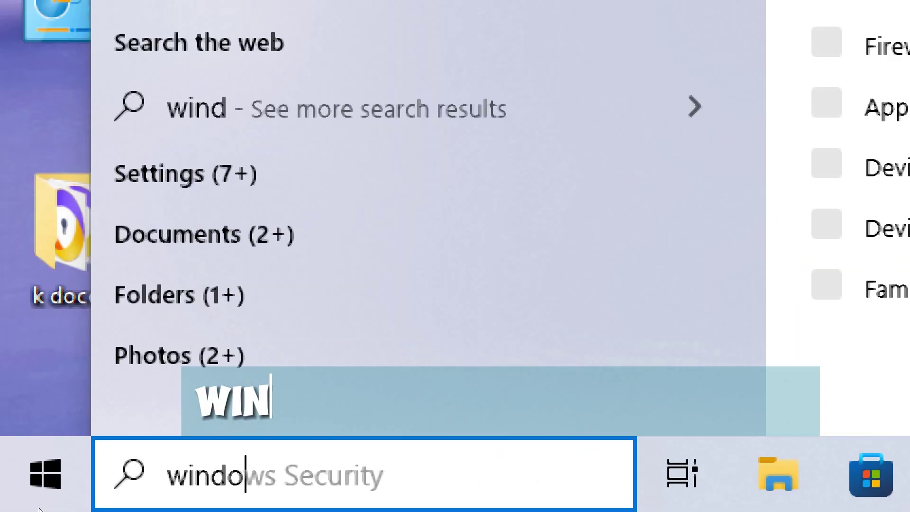
text(ws defend)
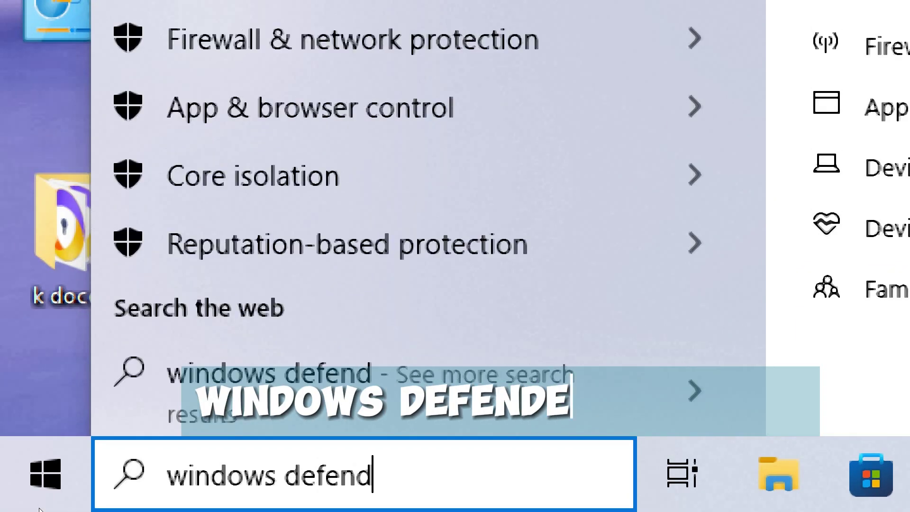
text(er firew)
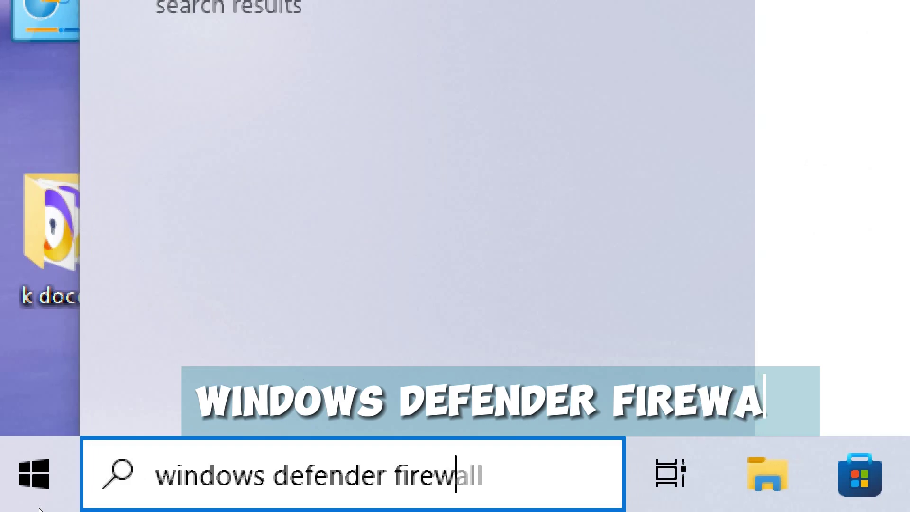
text(all)
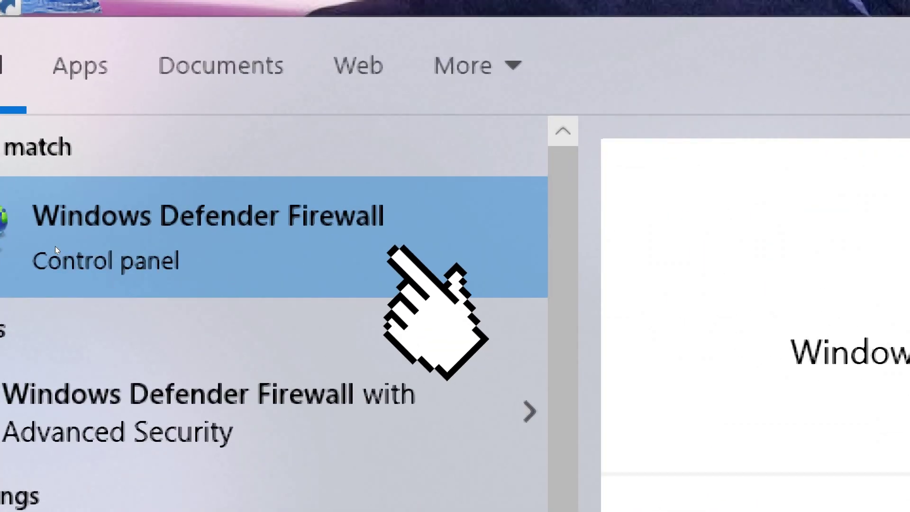
click(54, 247)
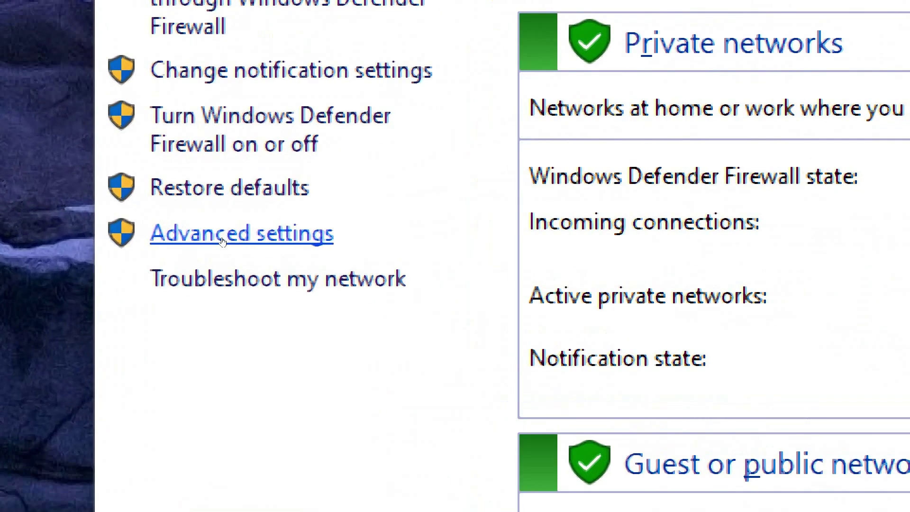
Go to Advanced settings and bring up the Outbound Rules list.
click(222, 238)
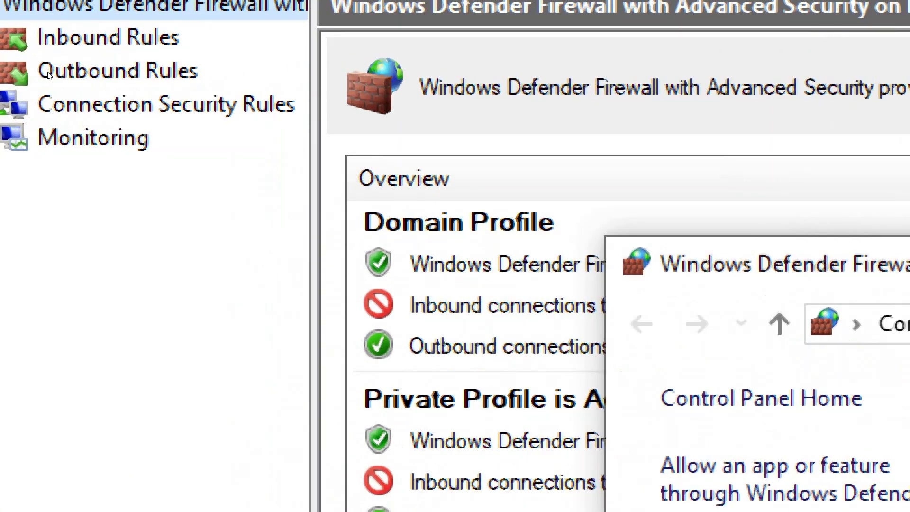
click(47, 71)
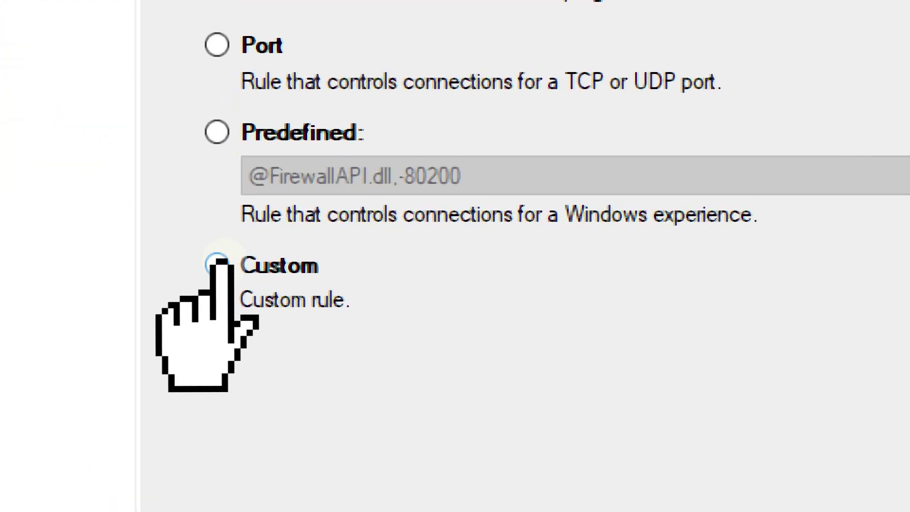
Make the new outbound rule Custom and restrict it to one specific program path.
click(213, 276)
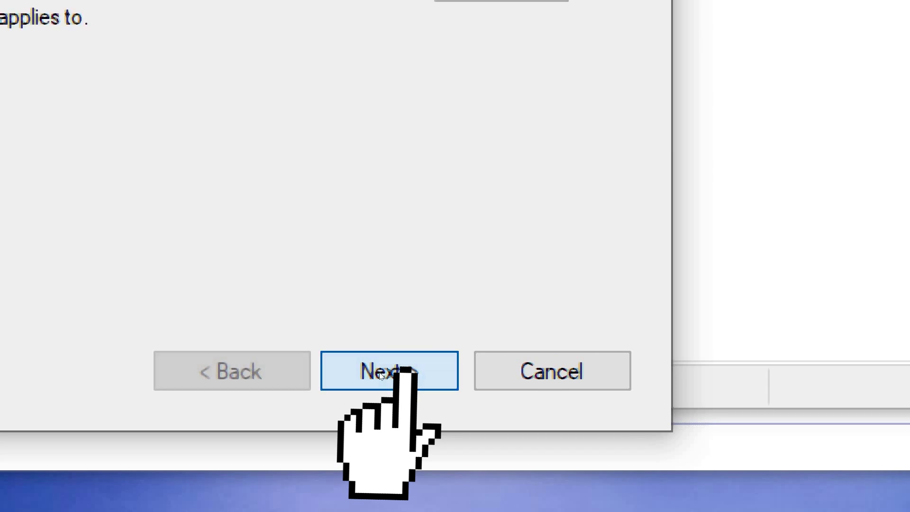
click(382, 375)
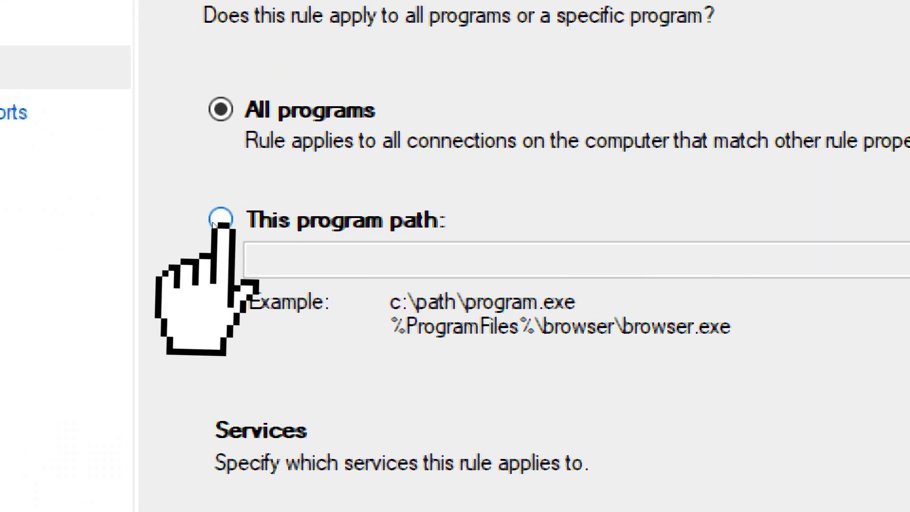
click(221, 219)
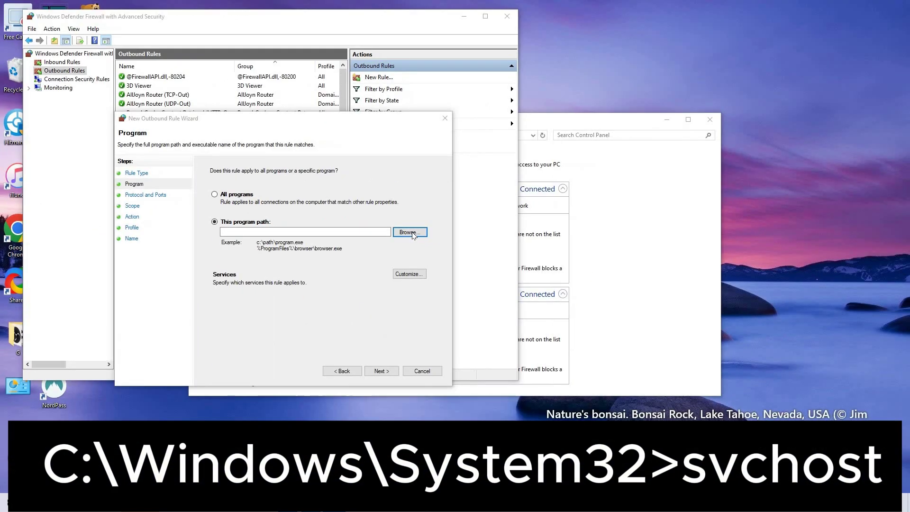
Browse to C:\Windows\System32 and choose svchost.exe as the rule's program.
click(413, 235)
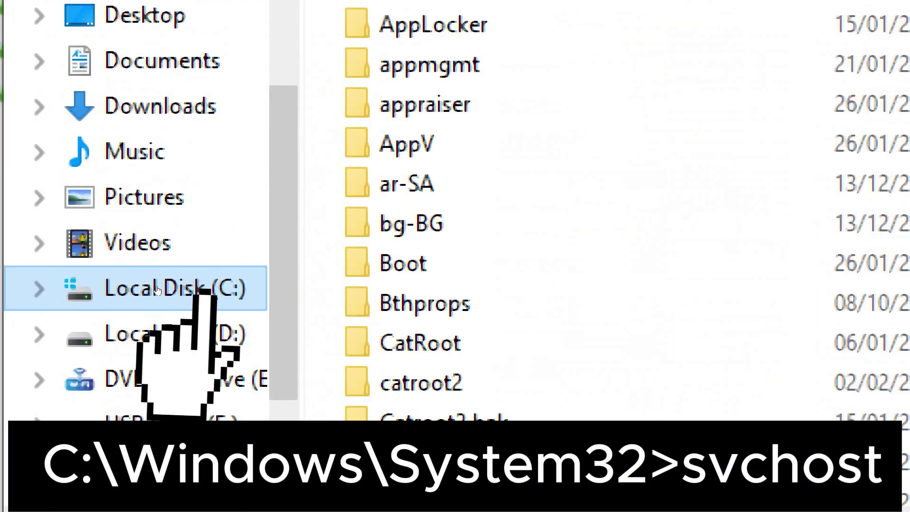
click(156, 288)
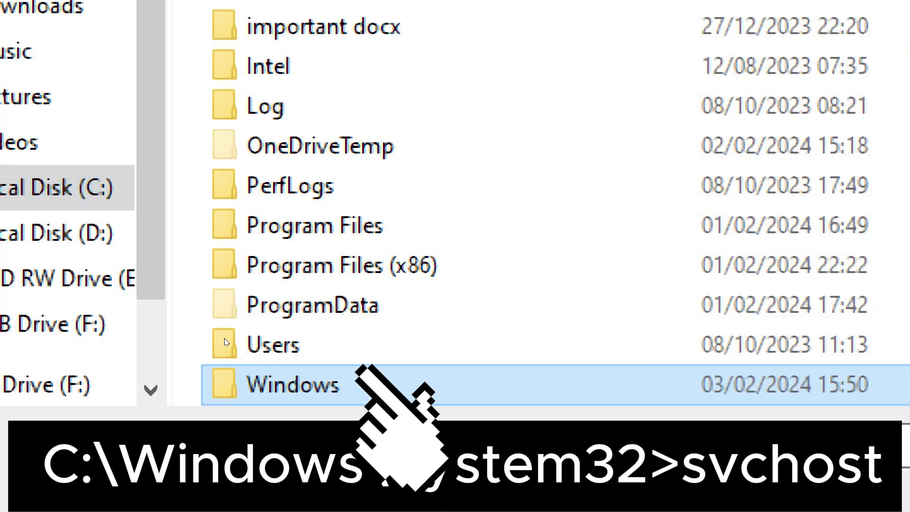
double_click(306, 386)
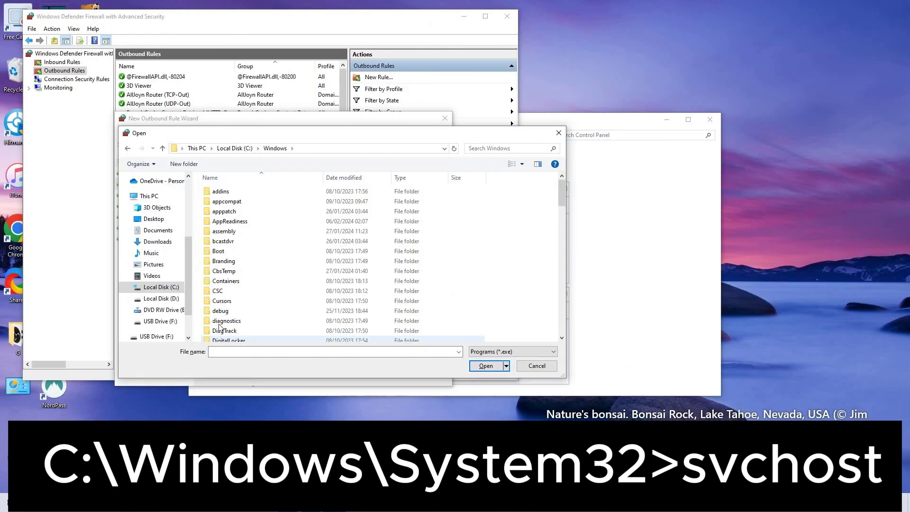
scroll(226, 309, down, 2)
scroll(226, 310, down, 10)
scroll(226, 309, down, 8)
scroll(226, 309, down, 3)
scroll(226, 309, down, 3)
click(214, 206)
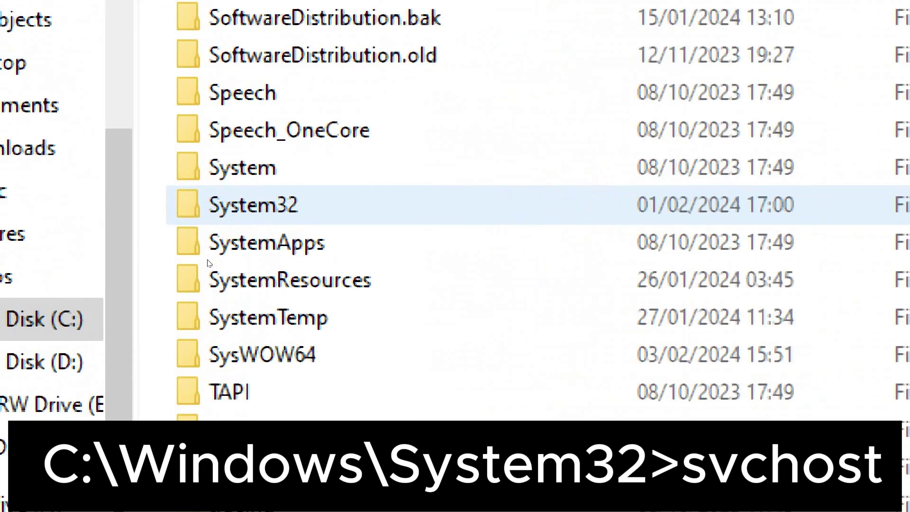
key(Return)
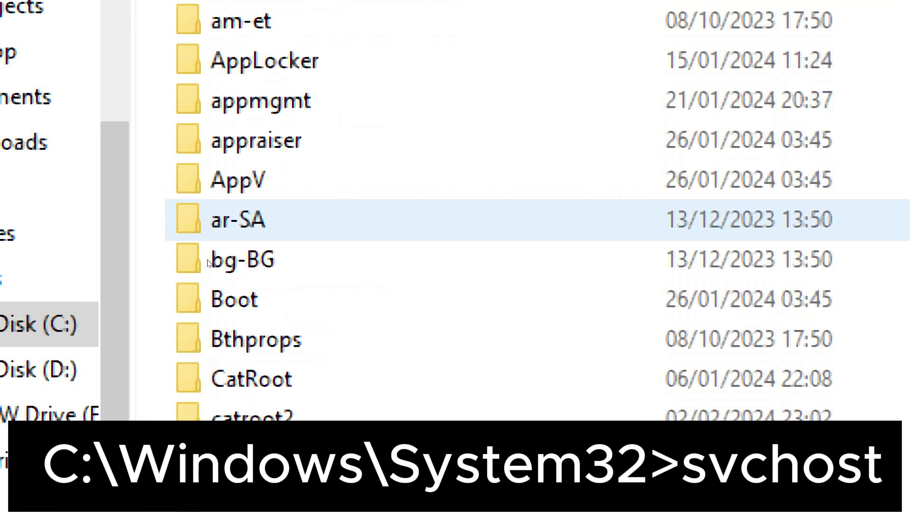
scroll(207, 264, down, 15)
scroll(208, 263, down, 20)
scroll(207, 263, down, 5)
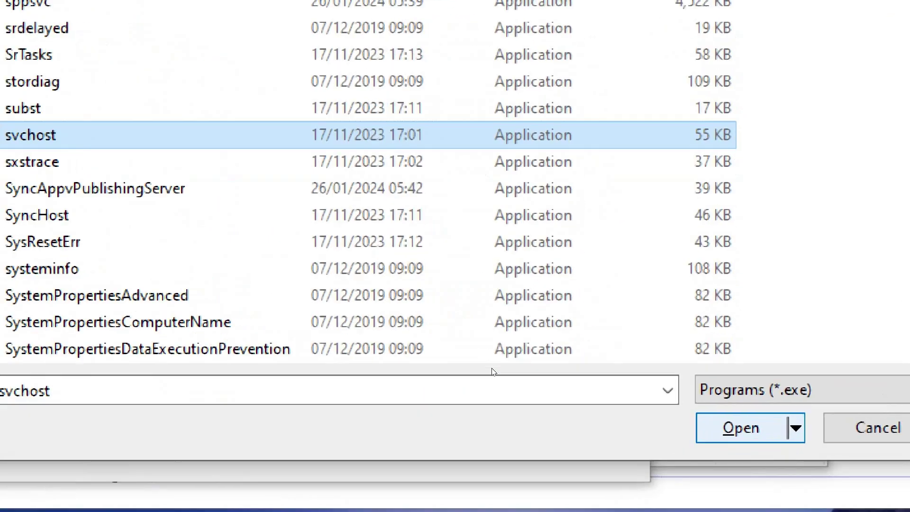
key(Return)
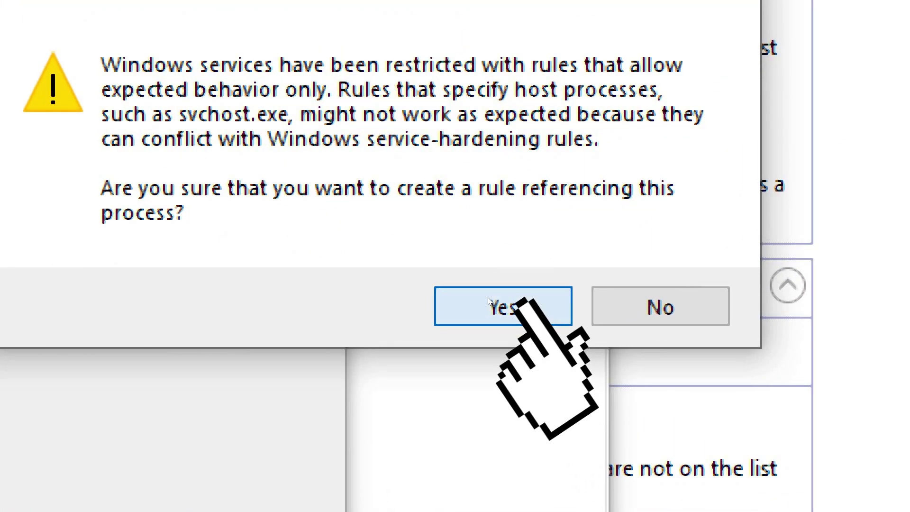
Accept the svchost warning and keep defaults through Protocol, Scope, Action and Profile to reach Name.
click(488, 297)
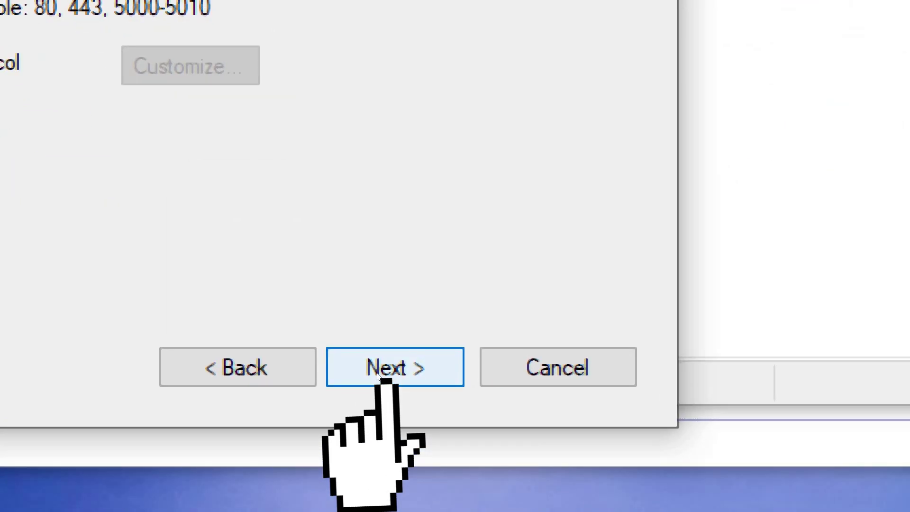
click(378, 375)
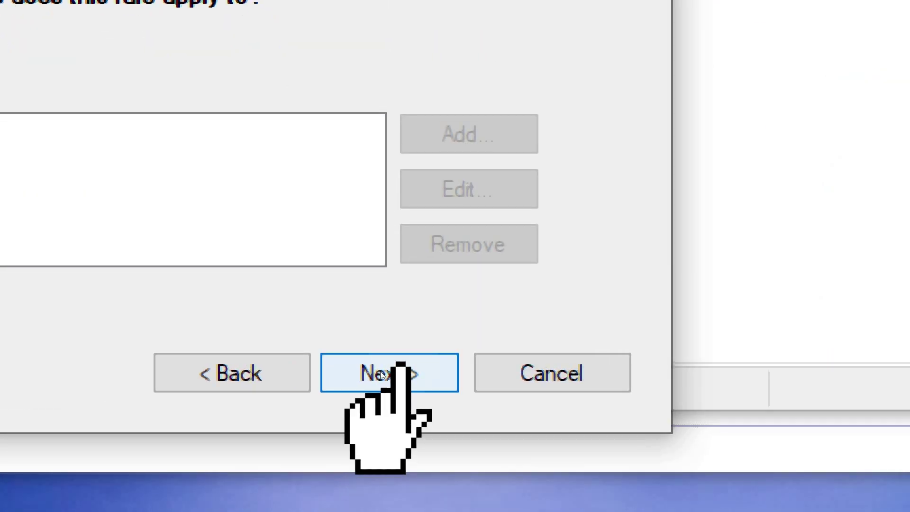
click(382, 373)
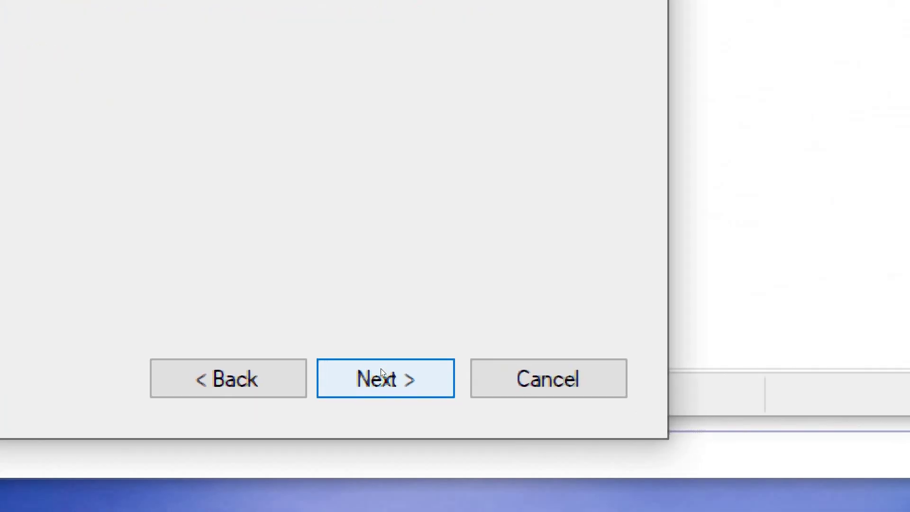
click(381, 368)
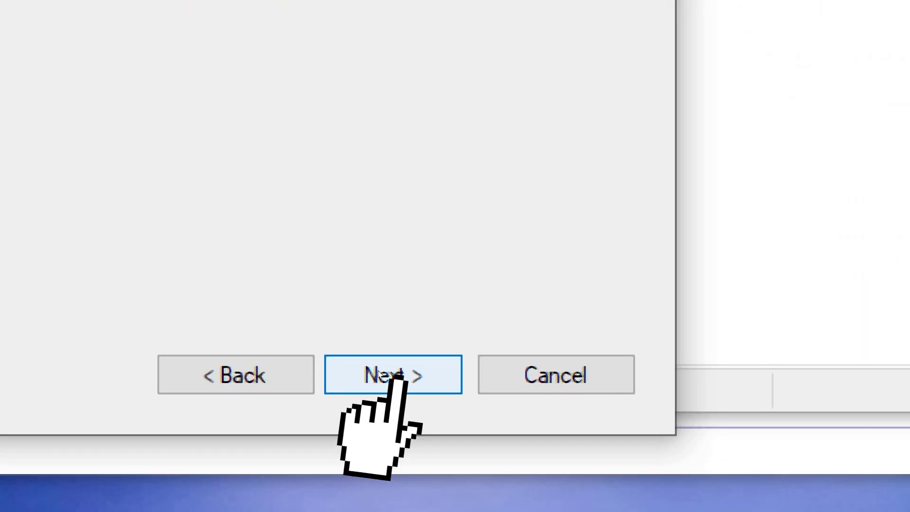
click(379, 371)
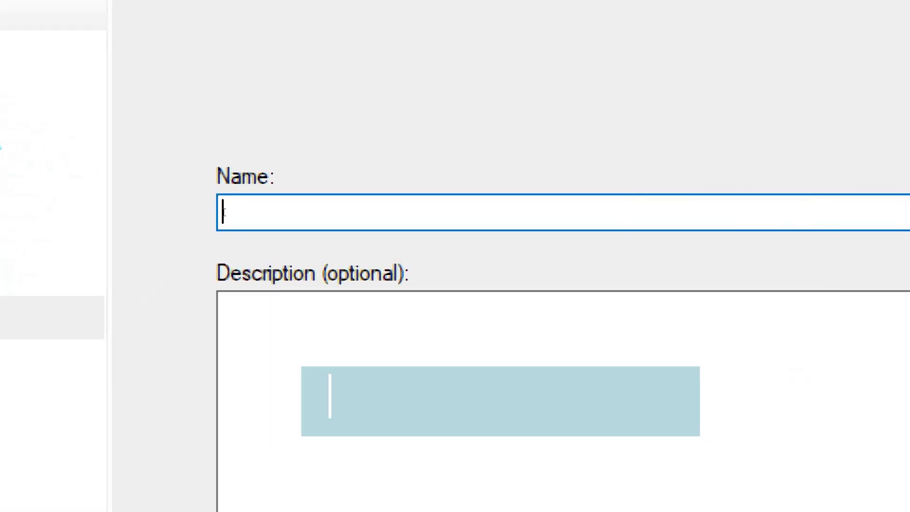
text(block )
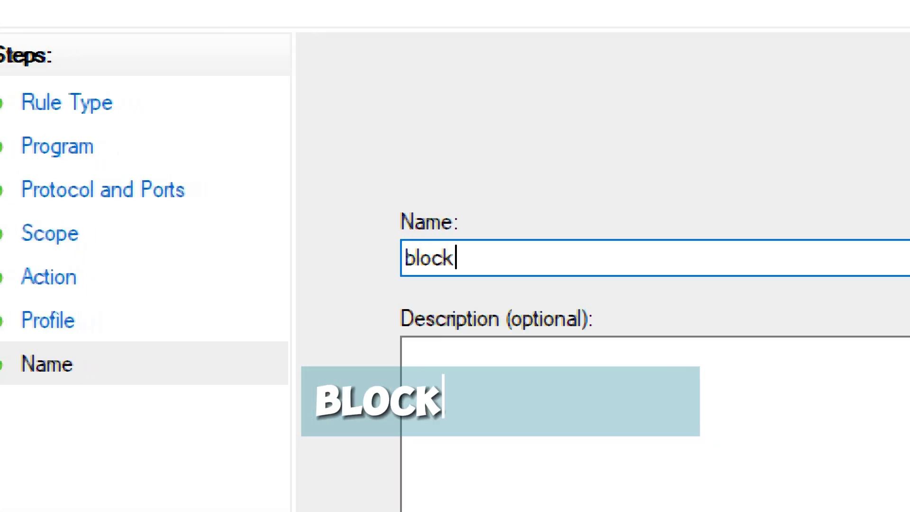
text(tele)
text(m)
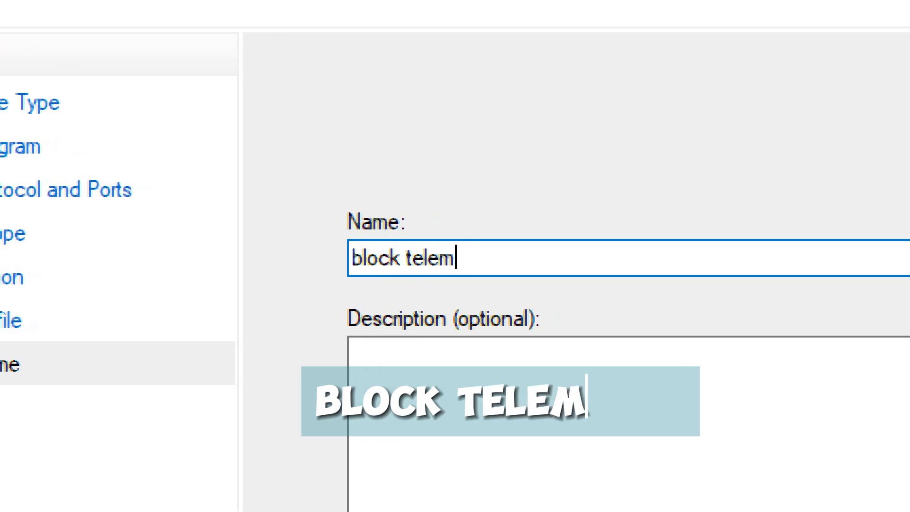
text(etr)
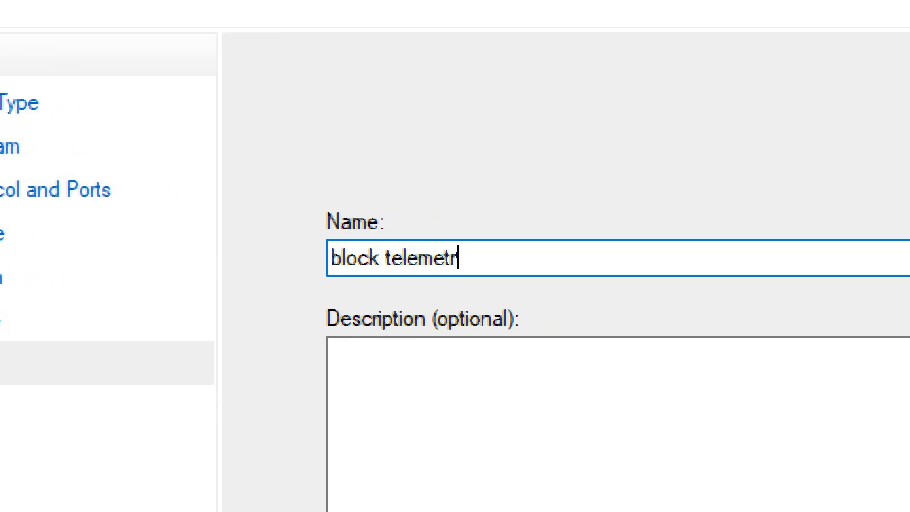
text(y)
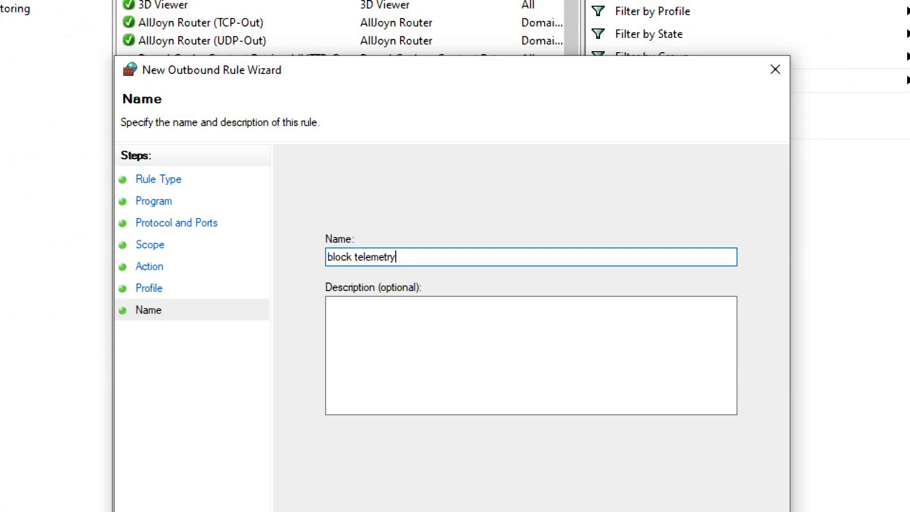